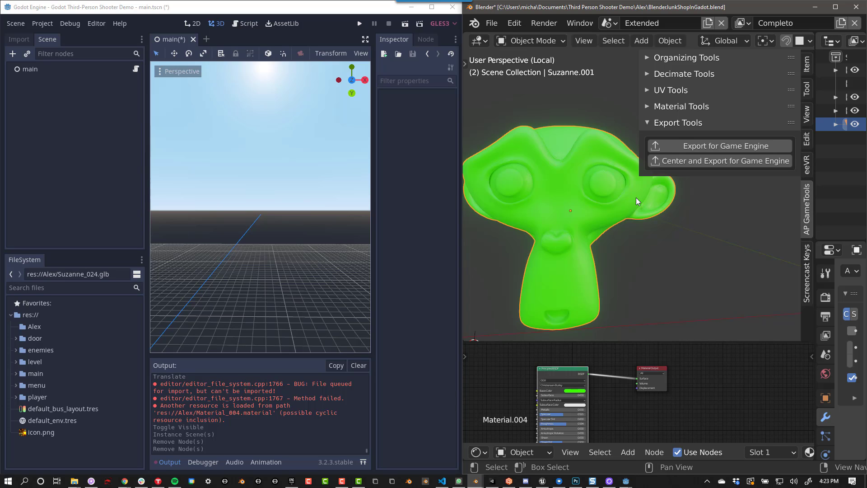
Step: Save the Blender scene over the existing BlenderJunkShopInGadot.blend in the Alex folder
click(494, 25)
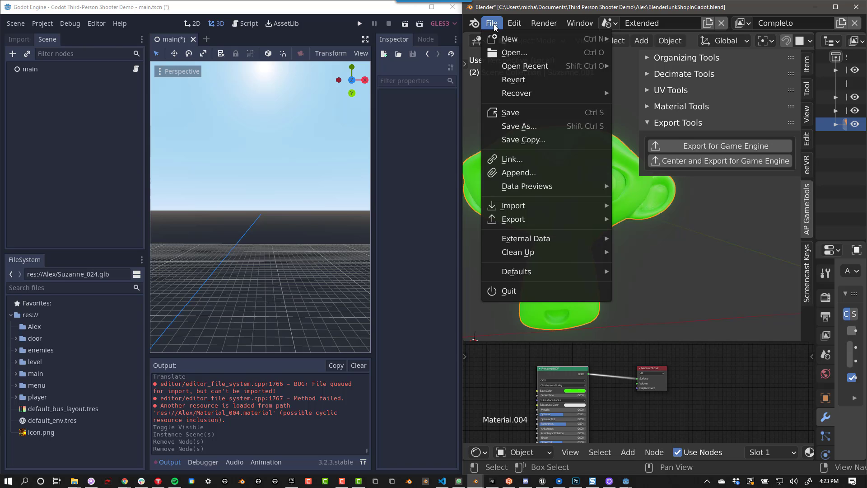
click(509, 128)
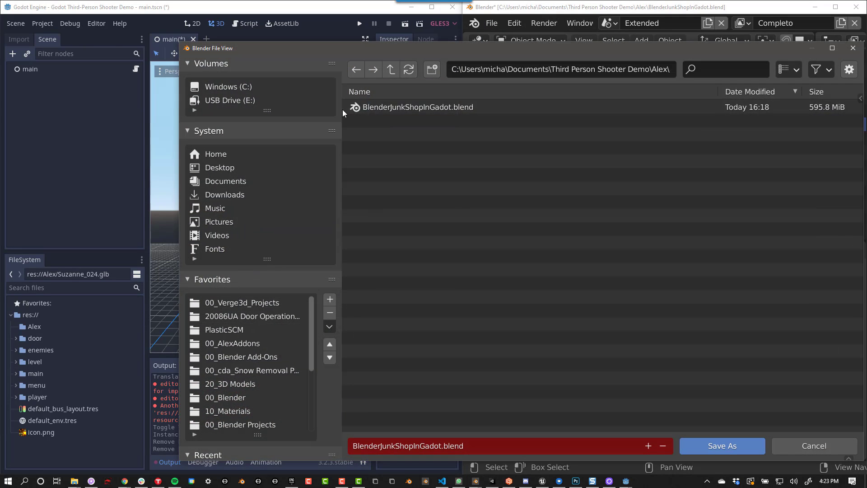
double_click(451, 109)
click(35, 326)
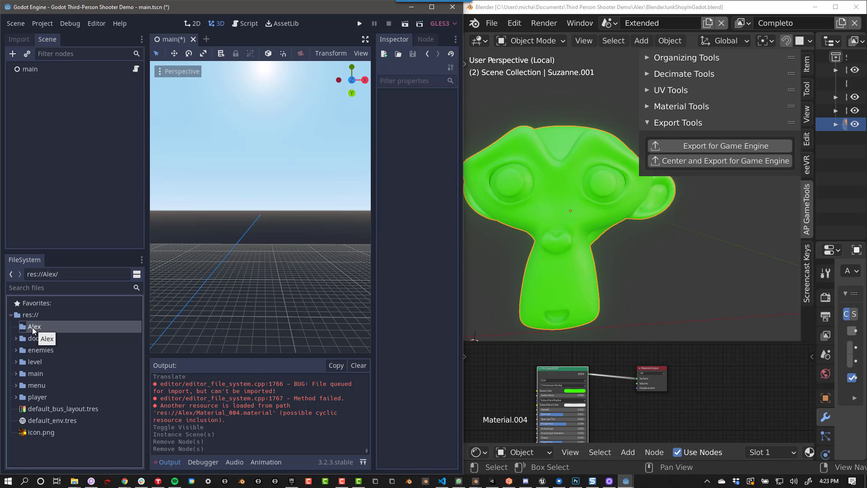
Step: Centre and export the monkey, then view the exported files in Godot's Alex folder
click(705, 162)
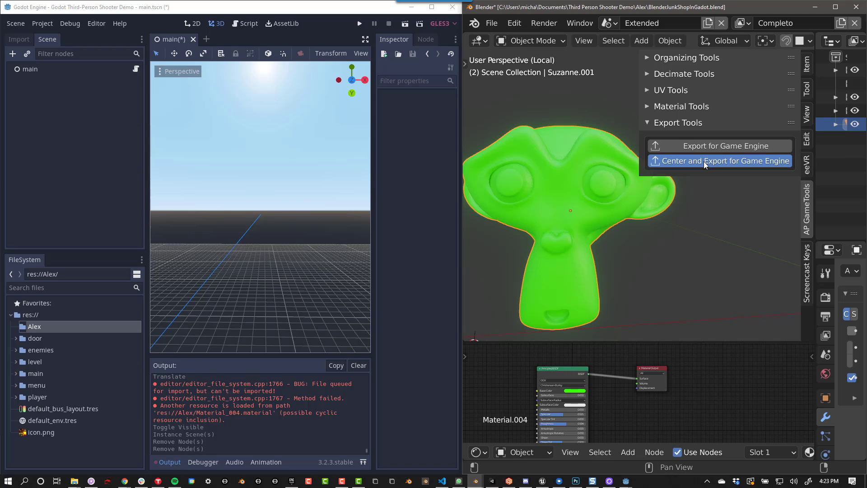
click(35, 326)
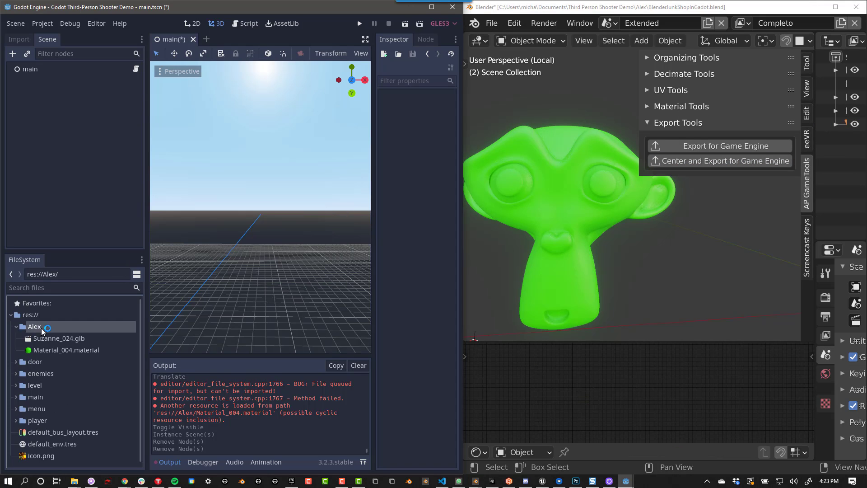
click(52, 351)
Step: Drag Suzanne_024.glb into the 3D scene, re-export the monkey uncentred, and select the left monkey
click(73, 341)
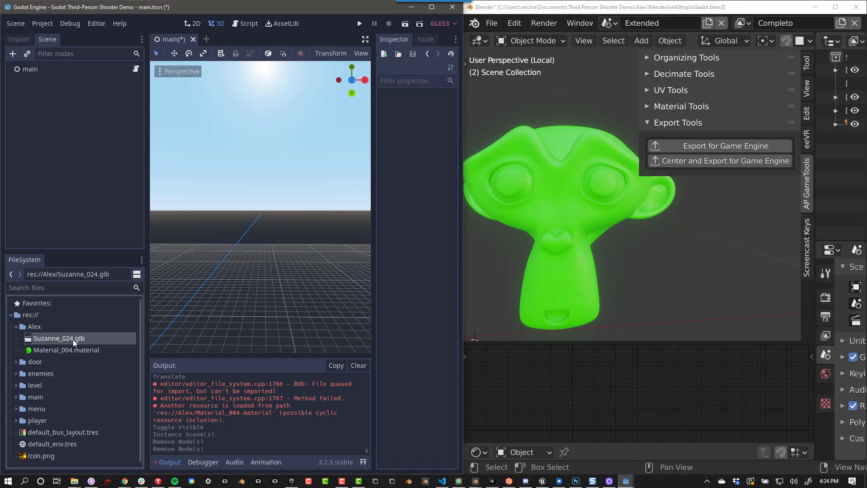
drag(74, 342, 251, 289)
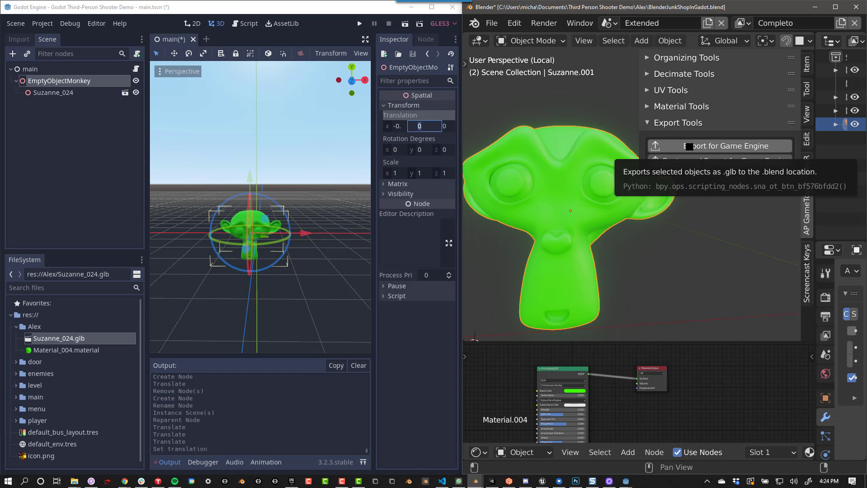
click(689, 146)
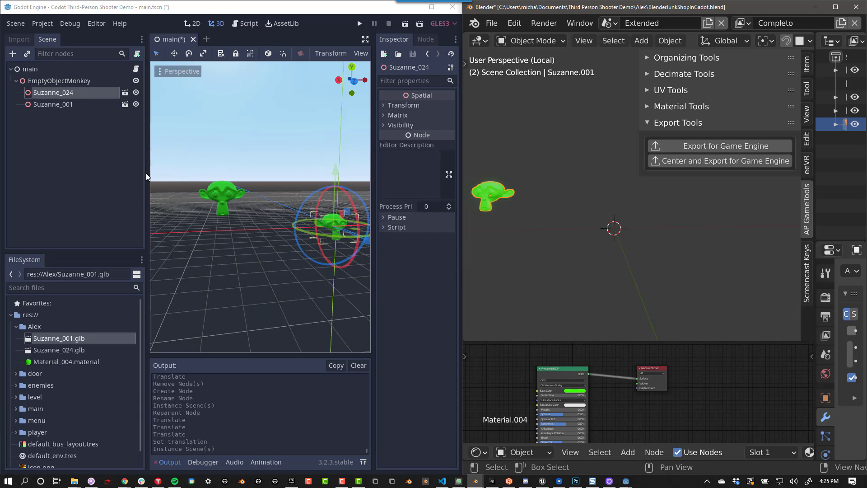
click(232, 195)
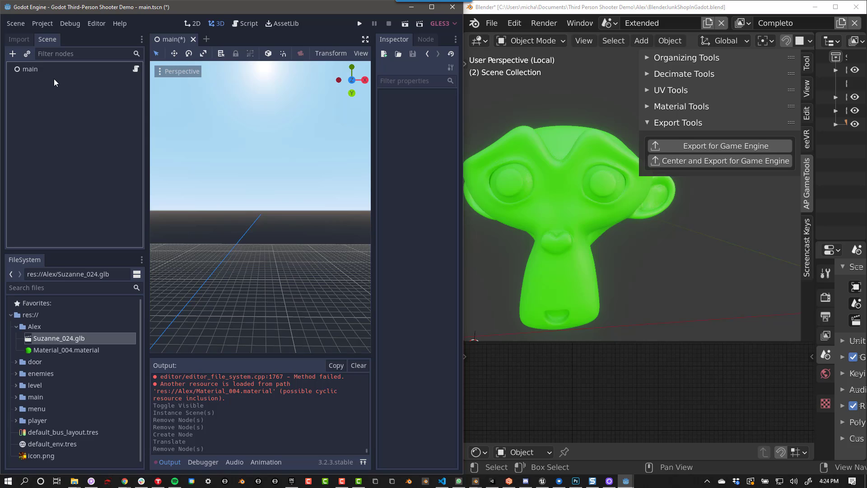
Step: Add a Spatial child node under the main node
right_click(32, 69)
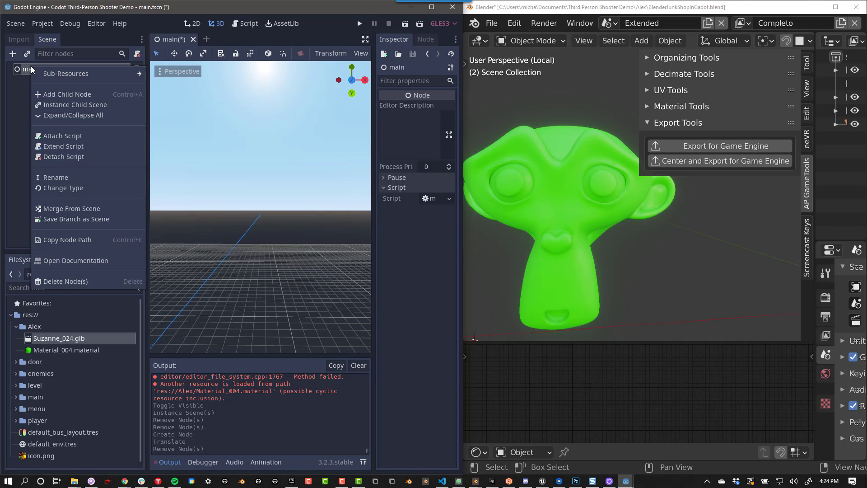
click(50, 92)
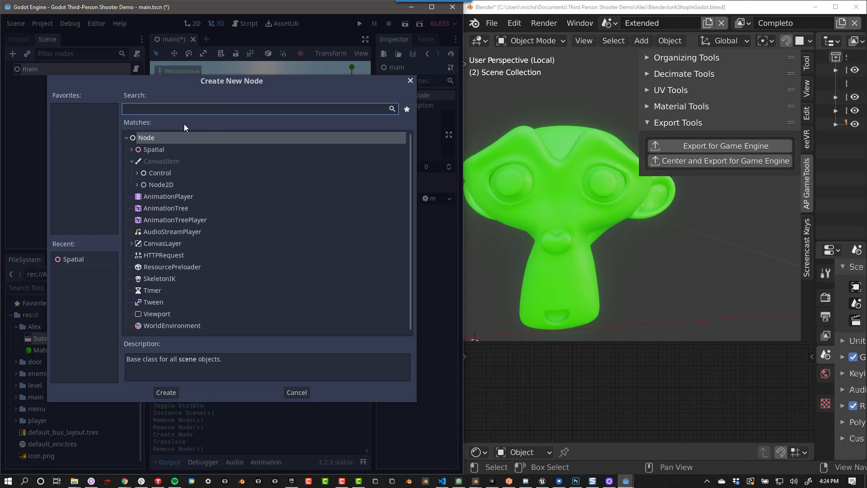
click(152, 149)
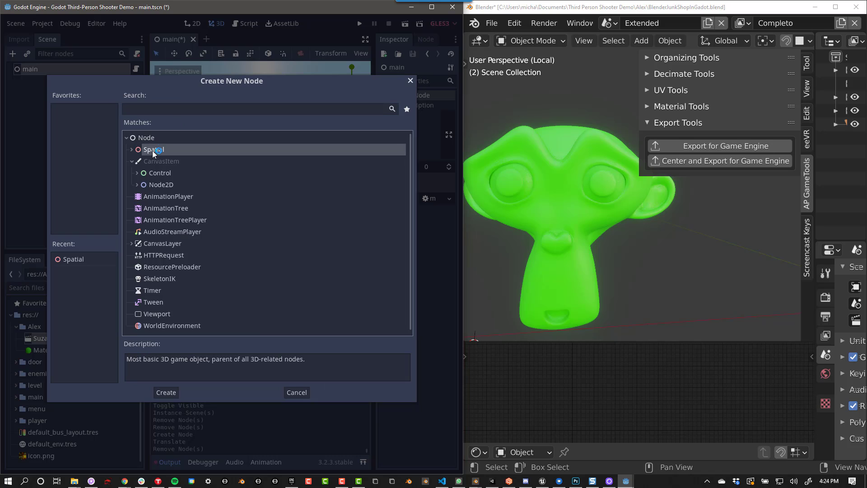
click(167, 392)
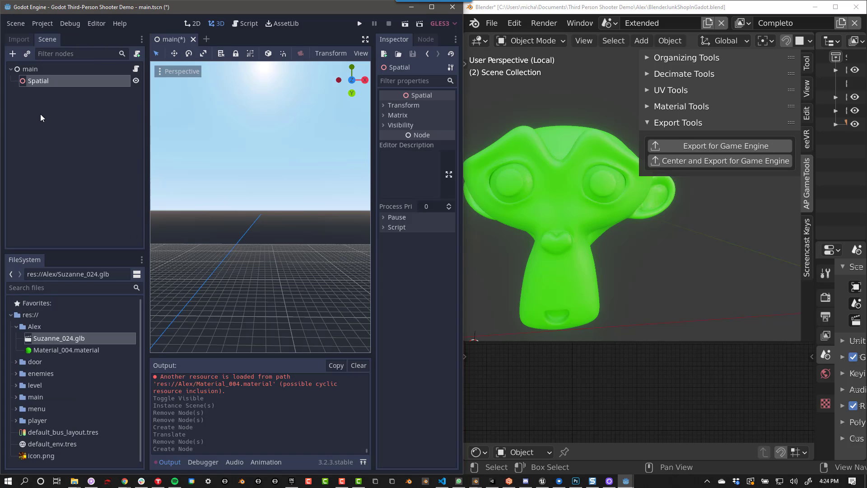
Step: Rename the Spatial node EmptyObjectMonkey and instance Suzanne_024.glb inside it
double_click(43, 82)
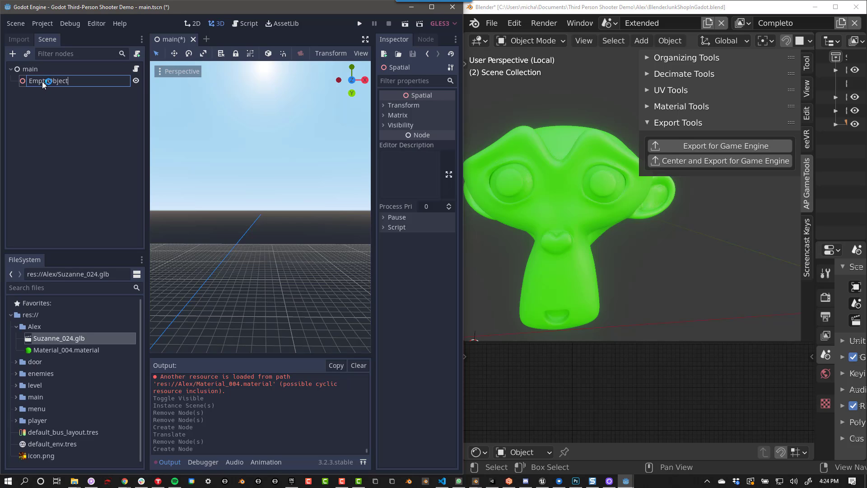
text(EmptyObjectMonkey)
key(Return)
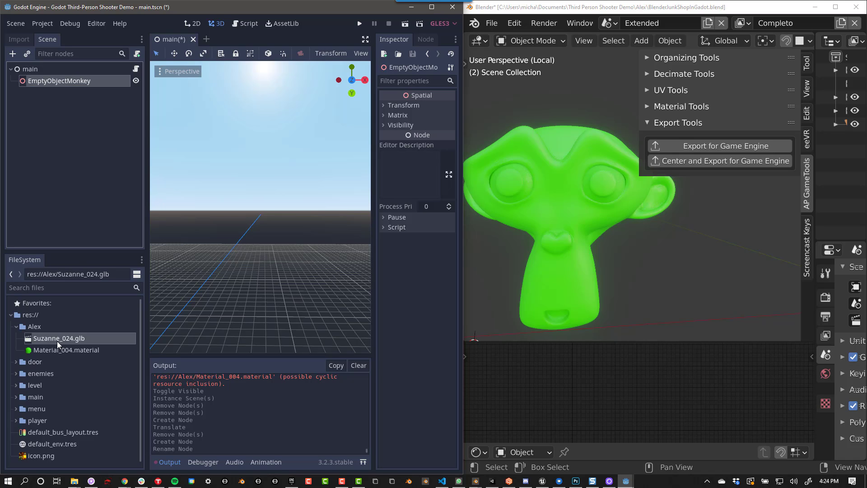
drag(58, 343, 48, 83)
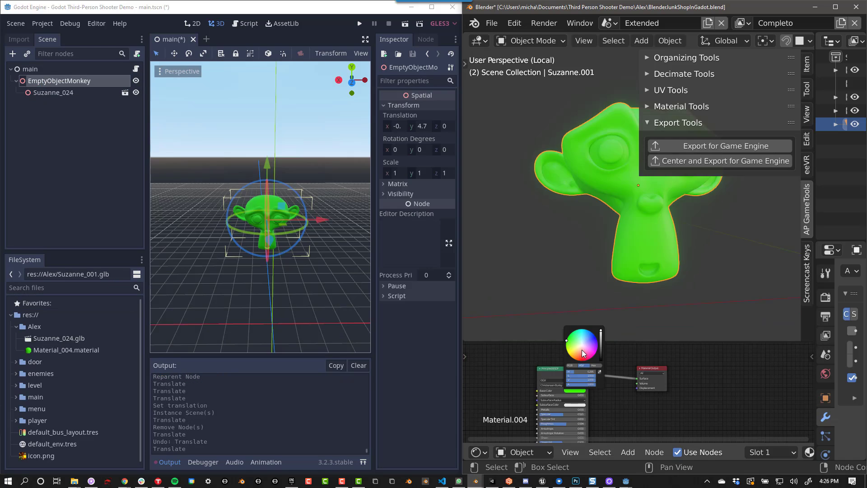
click(584, 354)
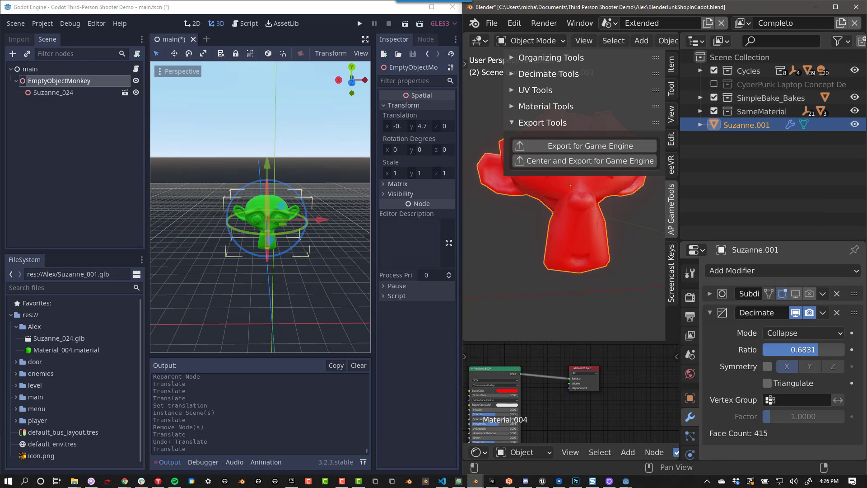
Step: Centre and re-export the red Suzanne.001 from Blender, then select Suzanne_024.glb in Godot
click(584, 160)
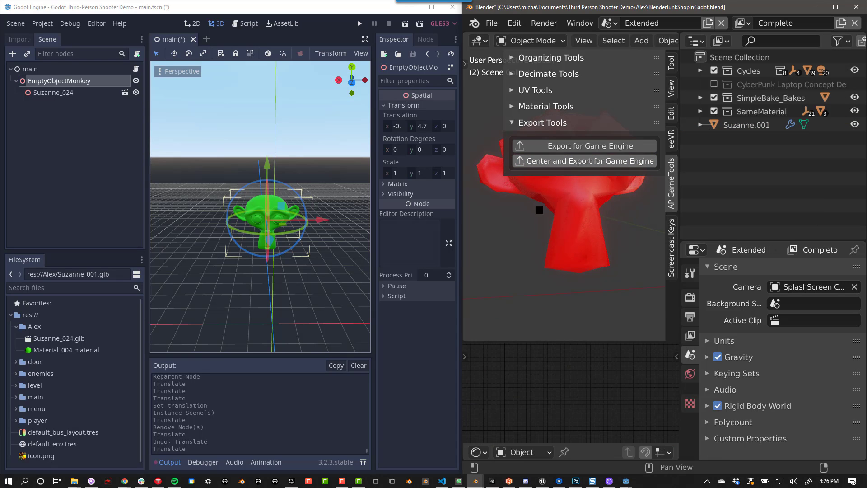
click(44, 340)
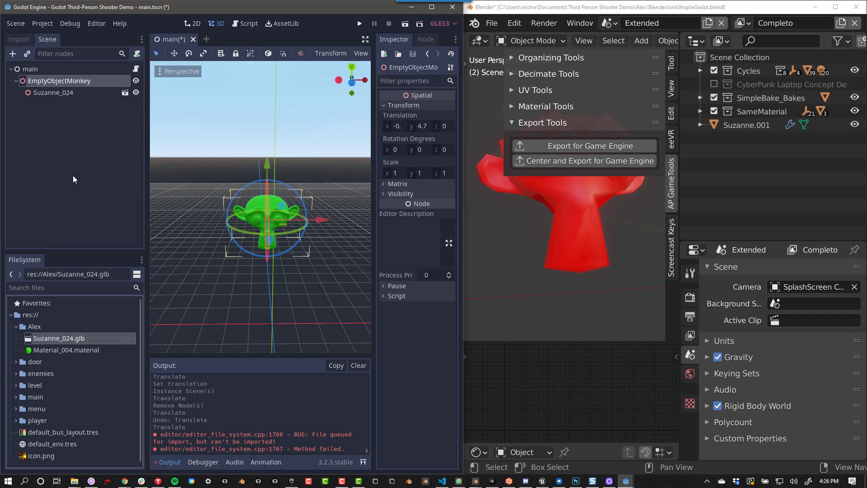
Step: Untick Materials > Keep On Reimport for Suzanne_024.glb and reimport it
click(28, 41)
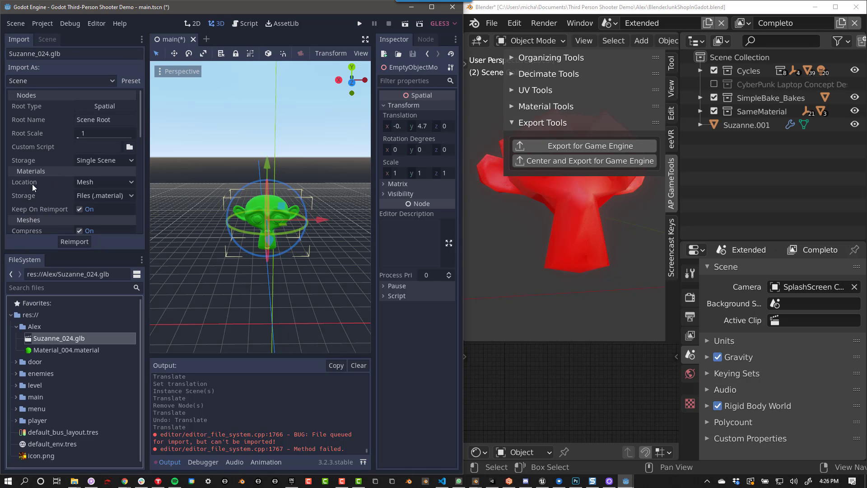
click(80, 209)
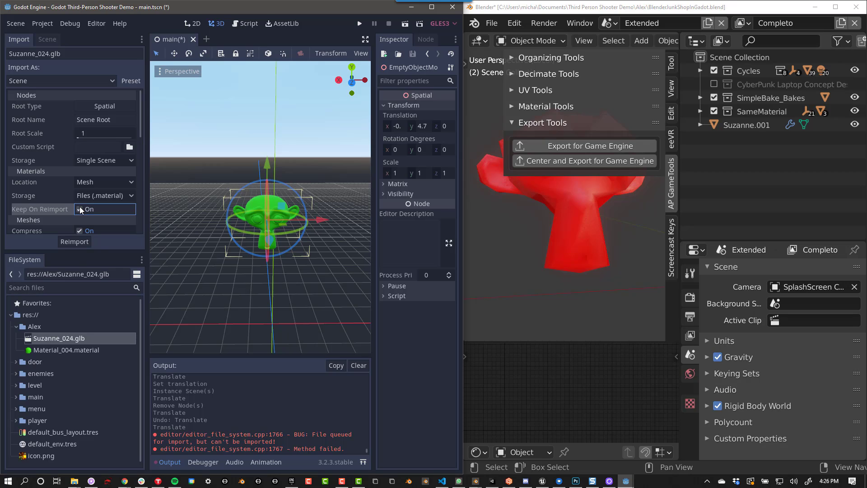
click(75, 243)
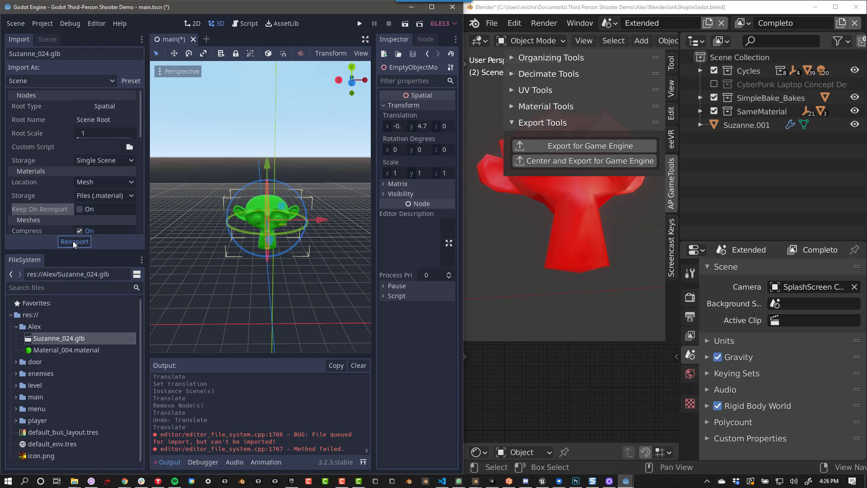
click(45, 39)
Step: Hide Suzanne_024, instance the red monkey as Suzanne_025 under EmptyObjectMonkey, and fly closer
click(135, 92)
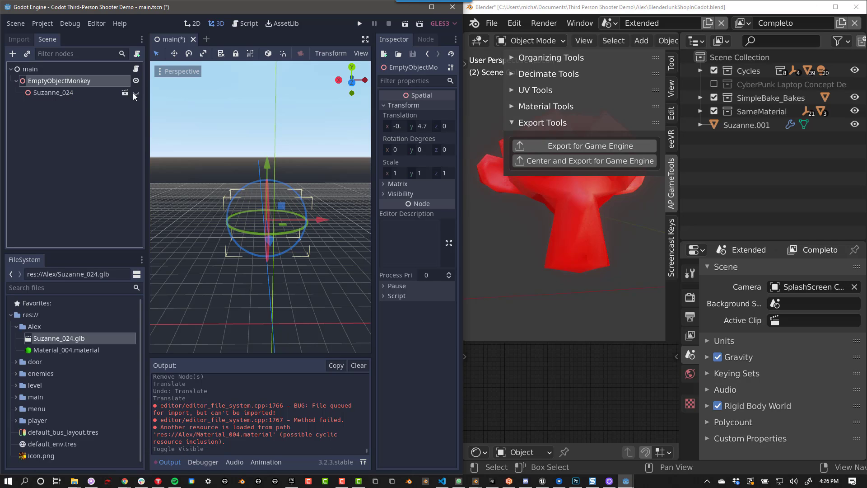
drag(45, 339, 51, 81)
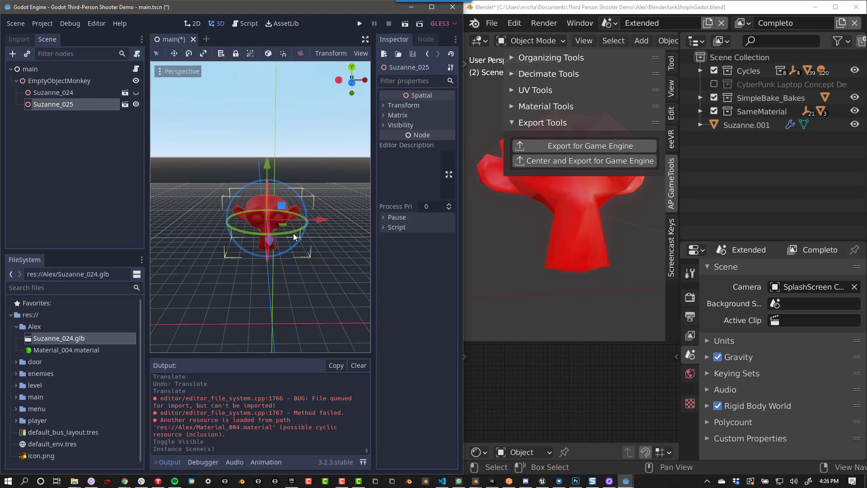
key(w)
right_drag(293, 251, 271, 140)
Step: Show Blender's AP GameTools panel and centre-export the Wheel Robot for the game engine
click(269, 139)
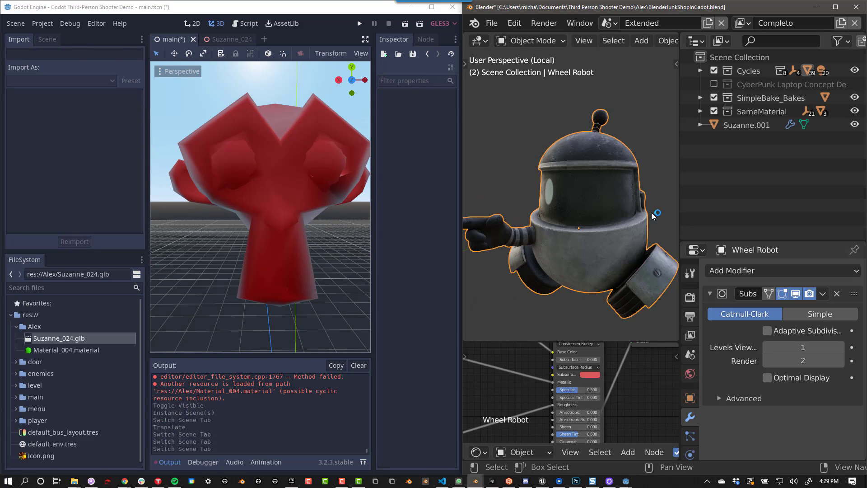
key(n)
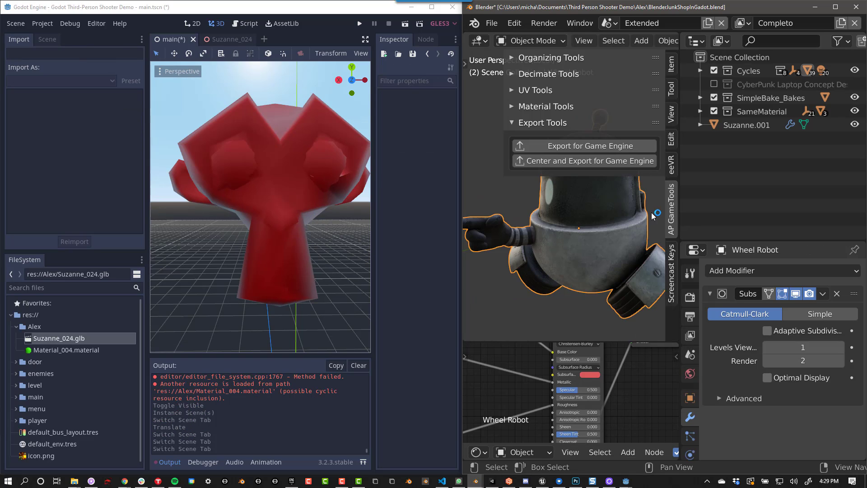
click(612, 161)
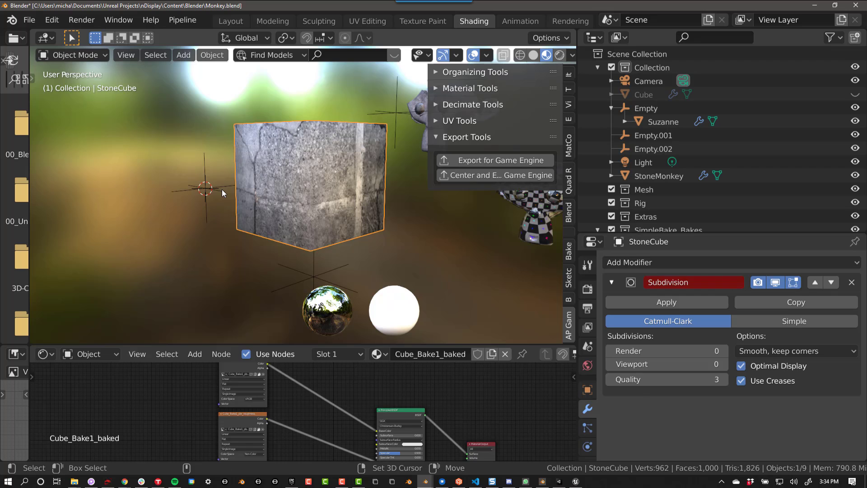
Step: Parent the mesh to Empty.002 keeping transform, export, and preview StoneCube.glb
click(222, 191)
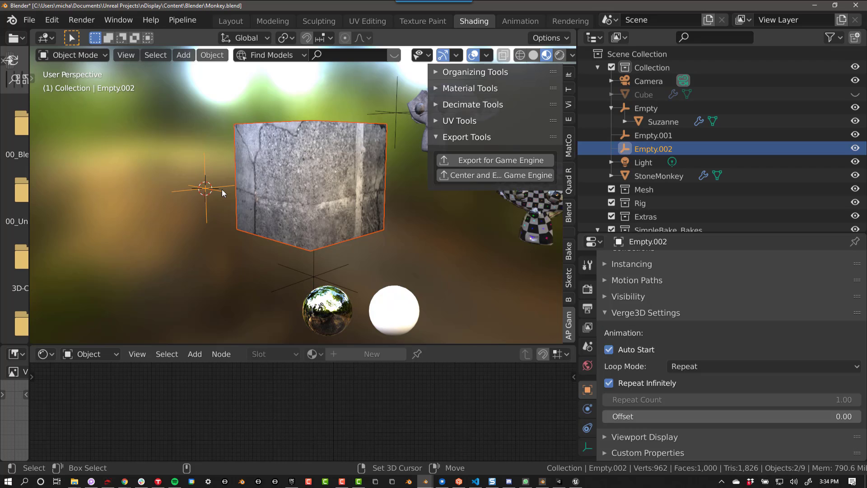
key(ctrl+p)
click(221, 188)
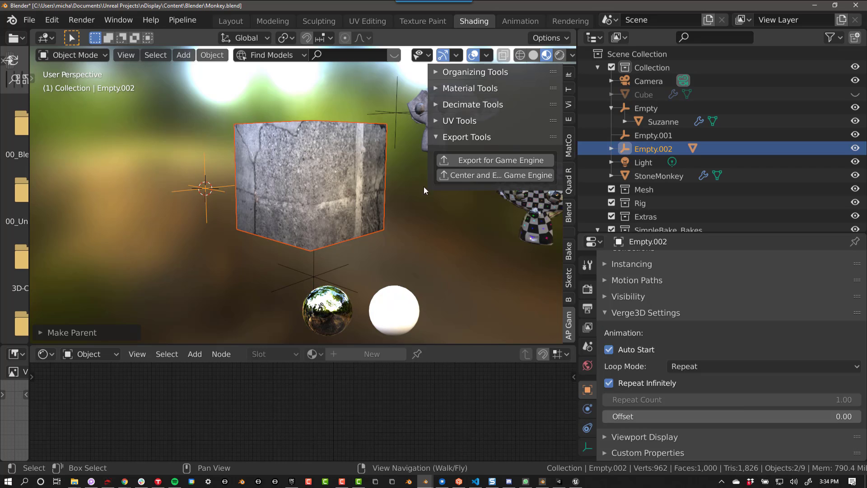
click(486, 162)
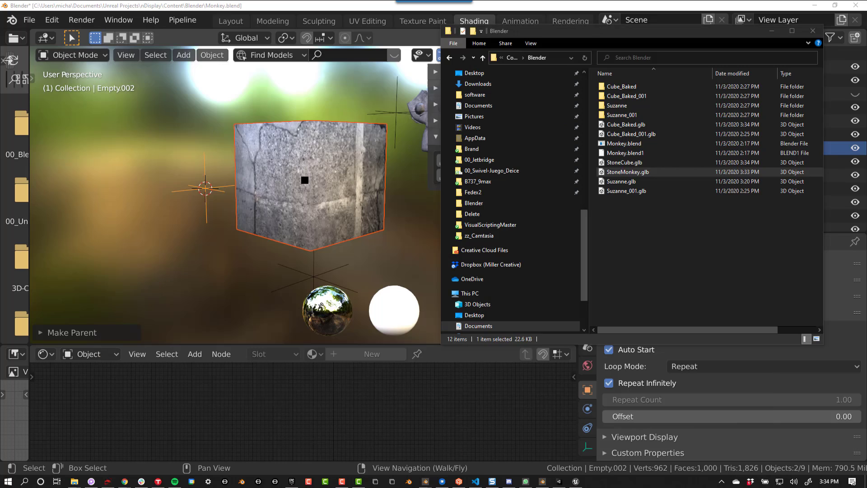
double_click(636, 165)
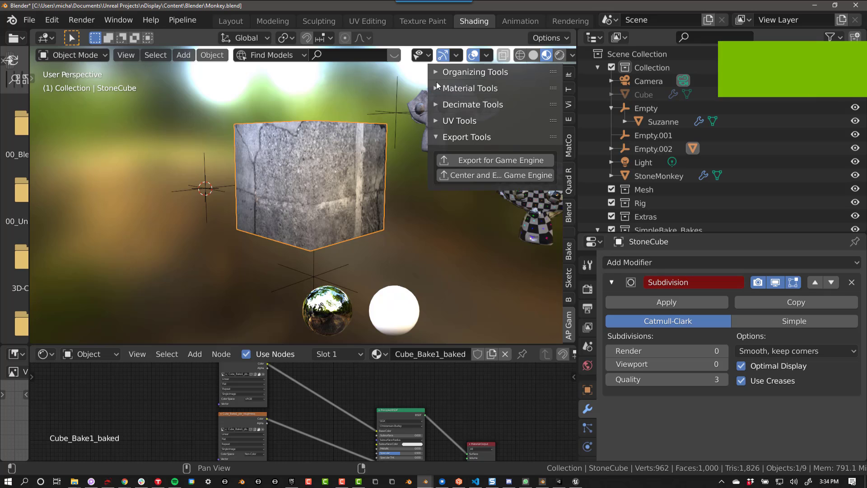
Step: Delete all empties via Organizing Tools and re-export StoneCube centred for the game engine
click(455, 73)
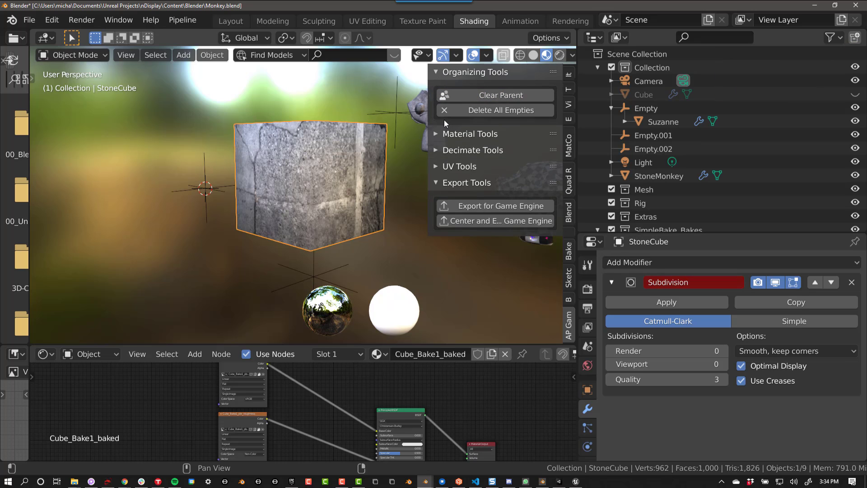
click(457, 112)
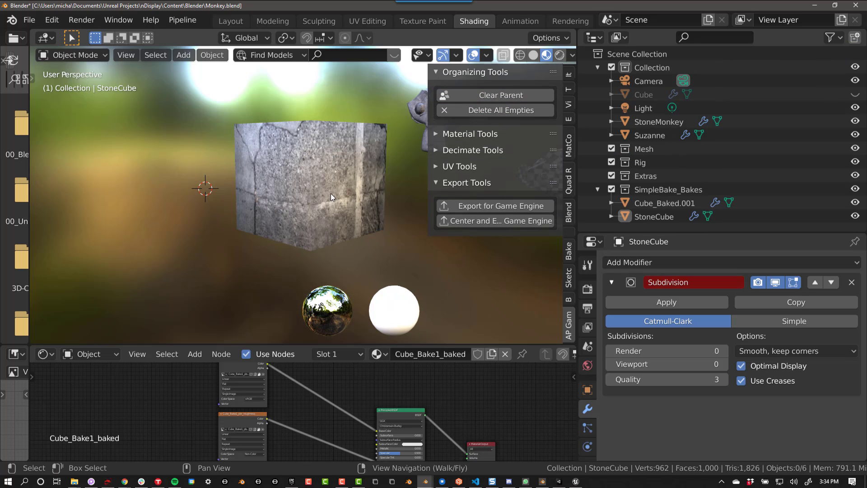
click(478, 206)
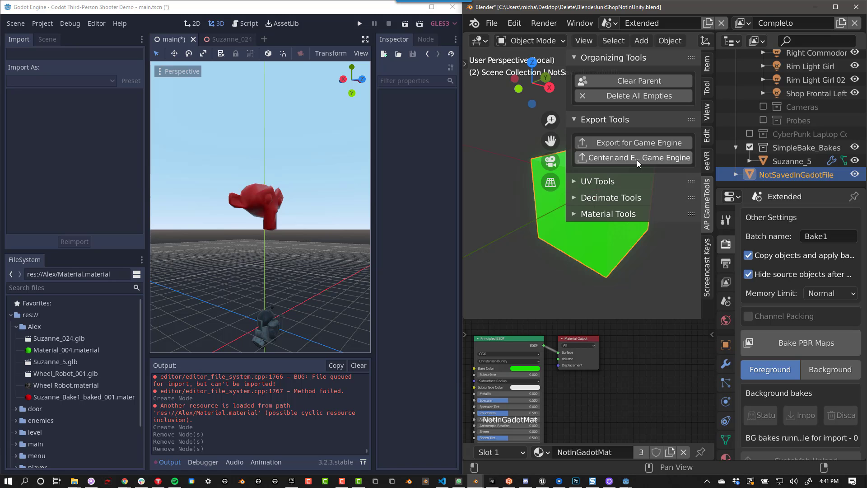
click(637, 160)
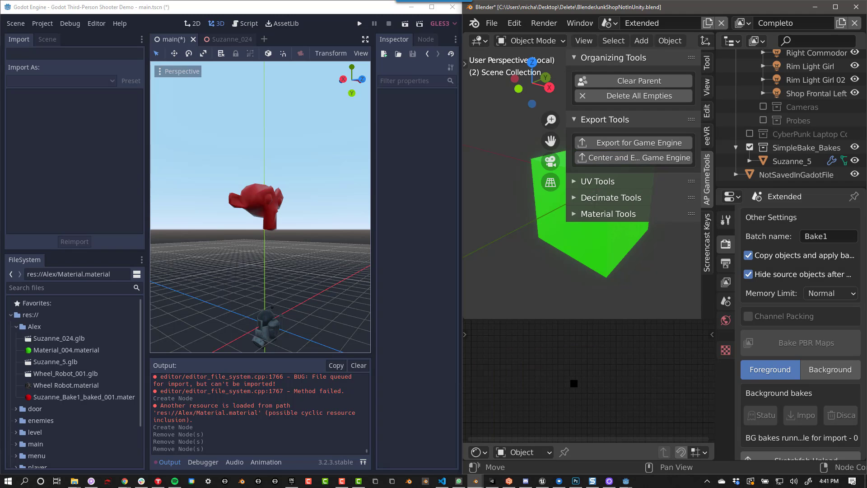
Step: Drag NotSavedInGadotFile_001.glb from the export folder into the Godot project
key(alt+Tab)
click(455, 119)
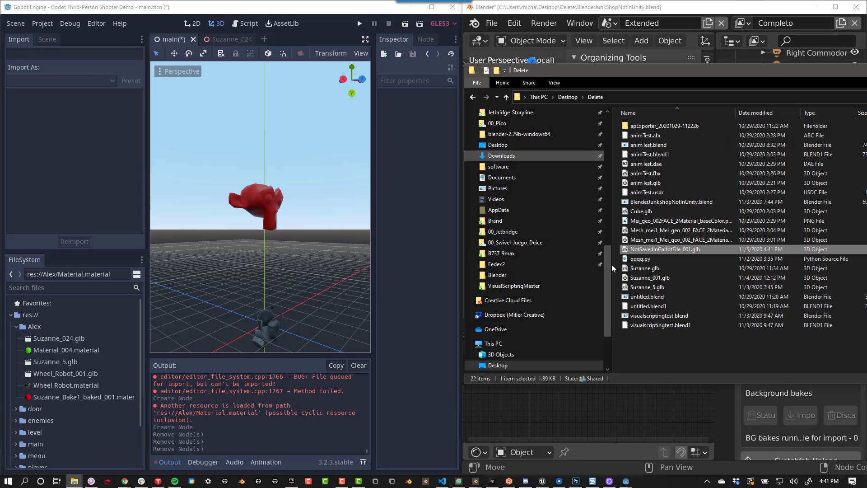
drag(672, 250, 262, 257)
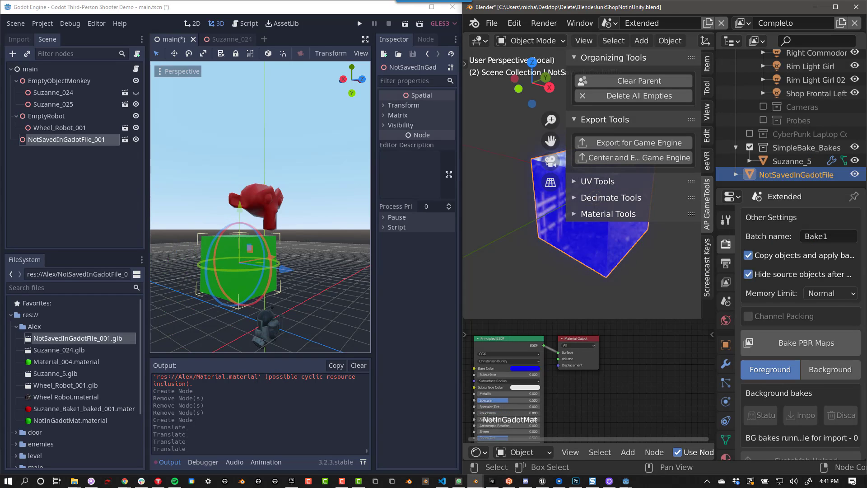
Step: Set the sphere's Subdivision Render to 3, re-export it centred, and place it in Godot's scene
click(726, 364)
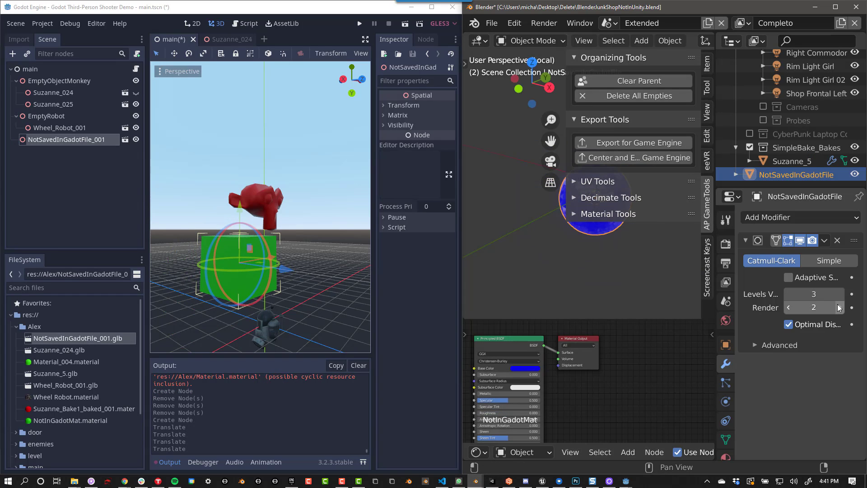
click(839, 307)
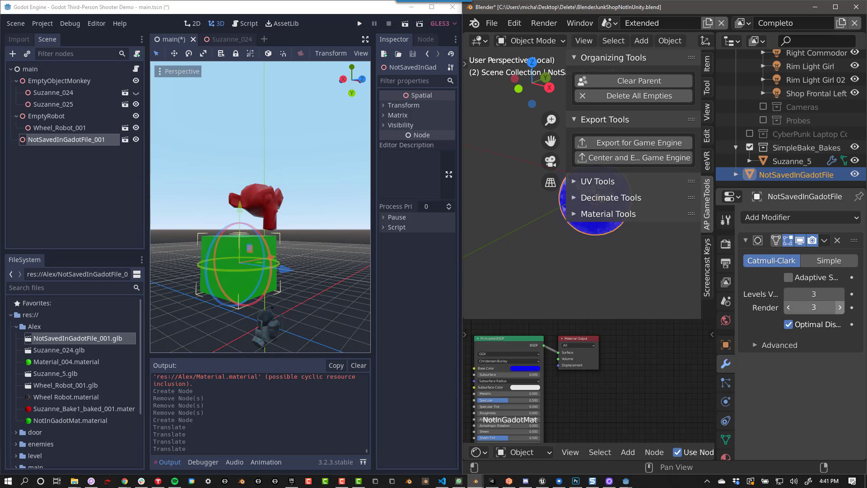
click(650, 158)
drag(656, 250, 311, 252)
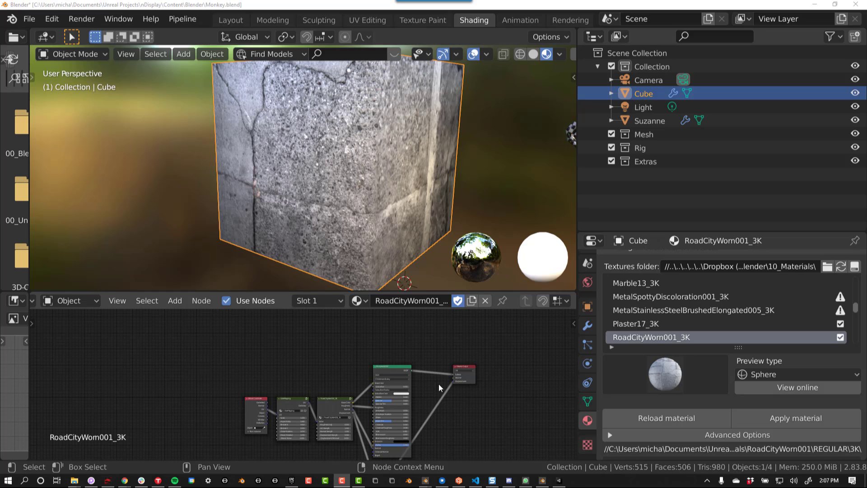
Step: Open Scene properties and collapse the Verge3D settings to reach the Simple Bake panel
scroll(439, 388, up, 4)
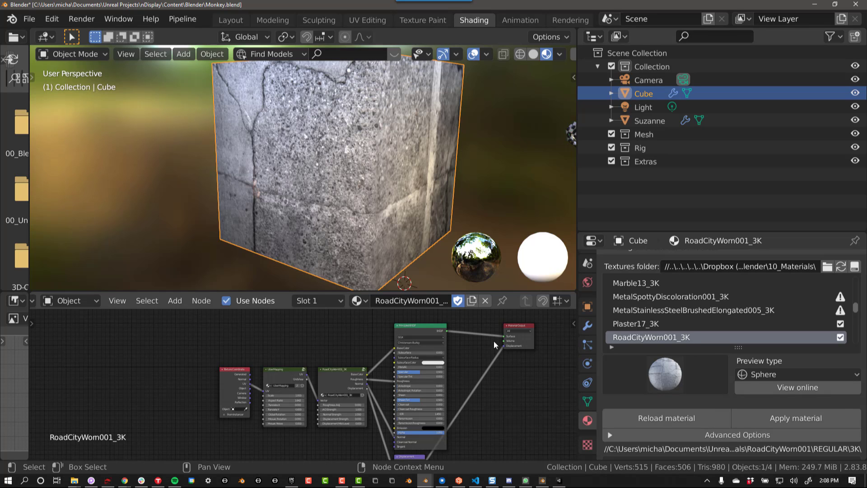
click(588, 264)
scroll(623, 334, down, 1)
click(625, 325)
scroll(634, 354, down, 6)
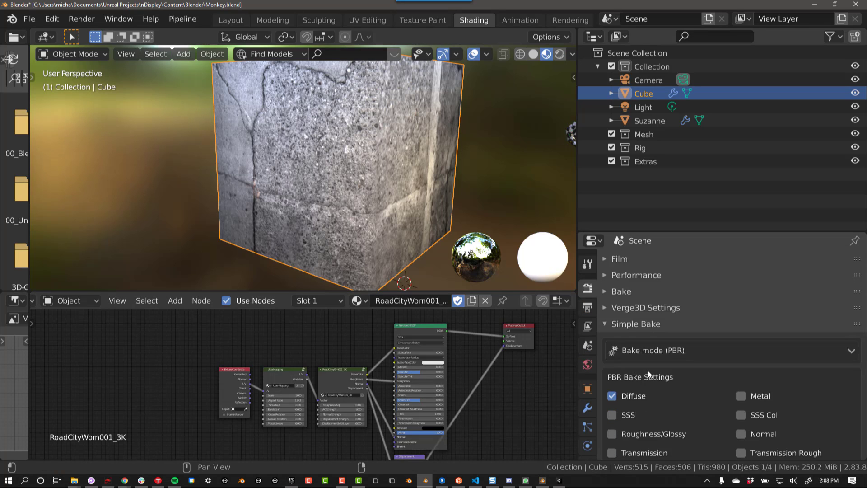
middle_drag(377, 358, 349, 343)
Step: Bake Diffuse, Roughness/Glossy and DirectX Normal PBR maps of the Cube
click(612, 288)
click(611, 288)
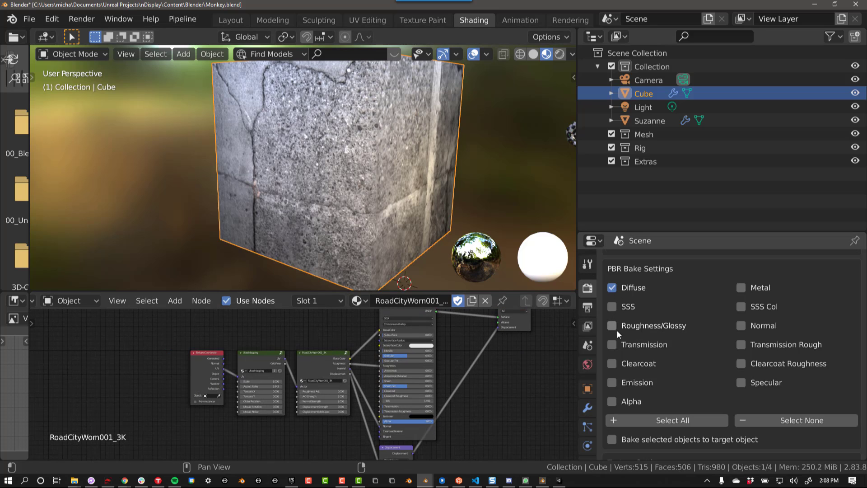
click(612, 326)
click(741, 307)
click(747, 326)
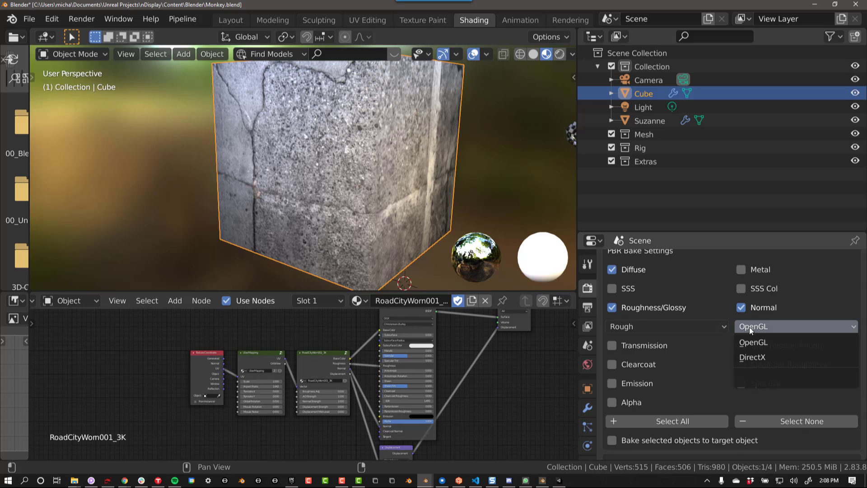
click(753, 360)
scroll(722, 361, down, 8)
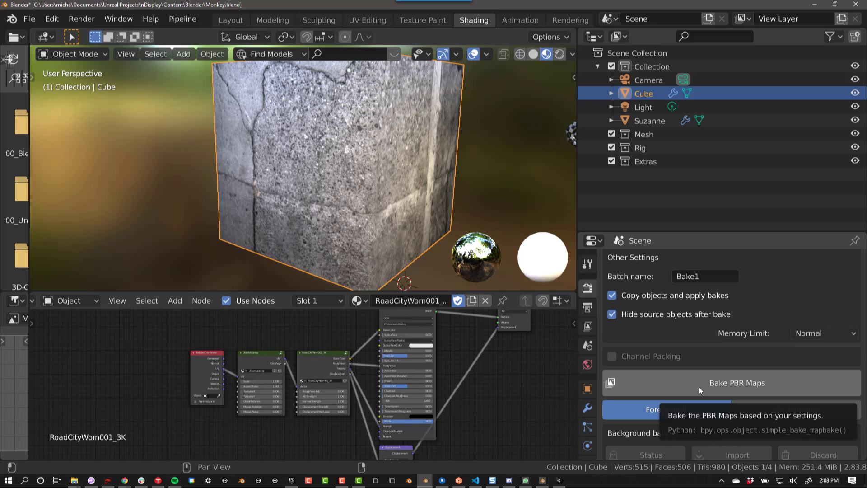
click(699, 389)
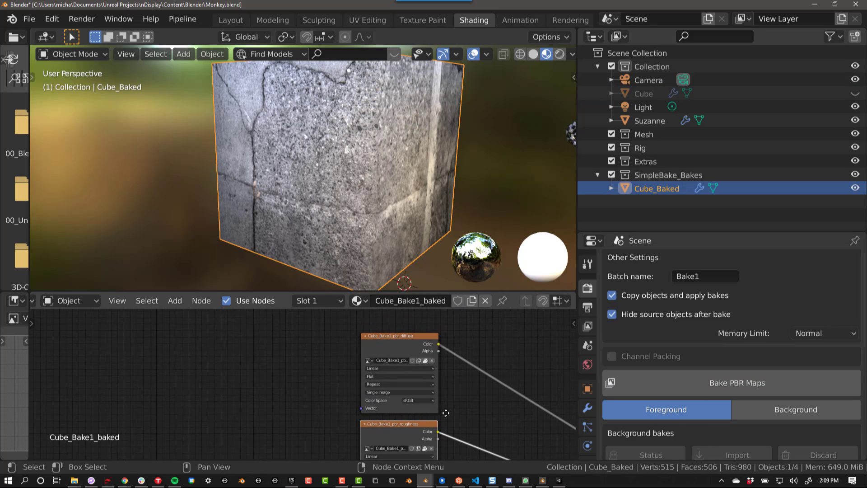
Step: Export the baked Cube_Baked object for the game engine
middle_drag(442, 394, 420, 400)
scroll(424, 369, down, 1)
scroll(423, 369, down, 2)
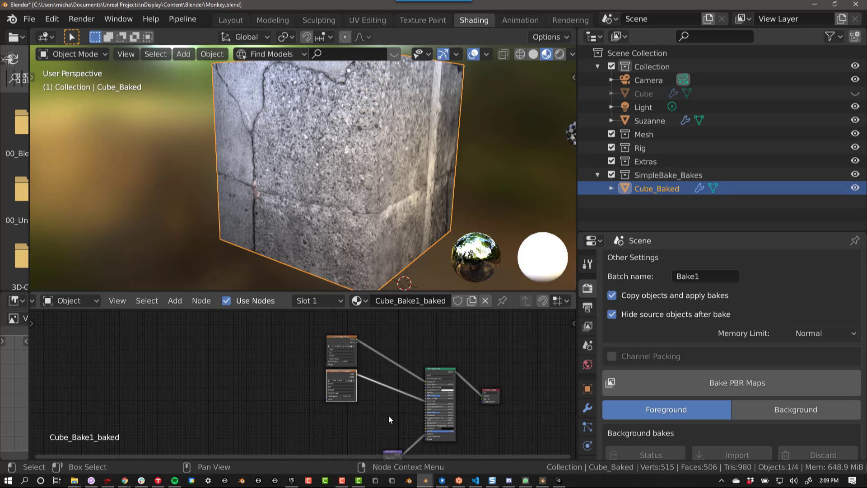
key(n)
click(497, 159)
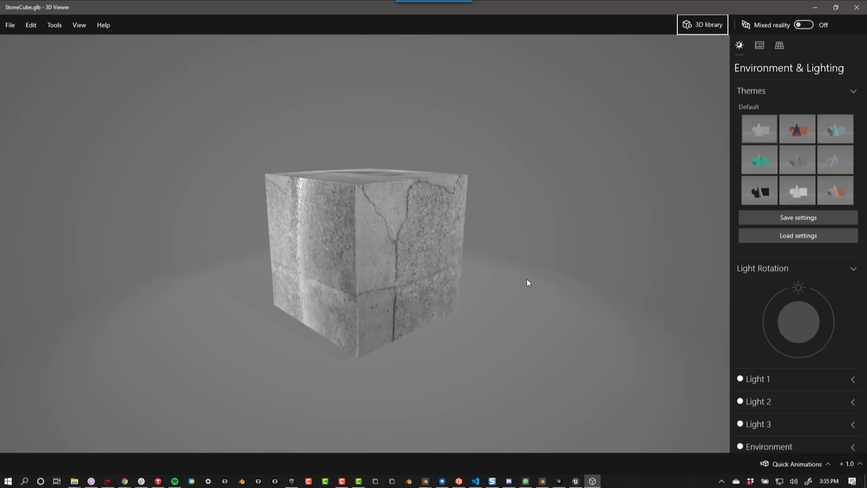
Step: Orbit StoneCube.glb in 3D Viewer to view its baked stone texture from the top
drag(526, 282, 485, 258)
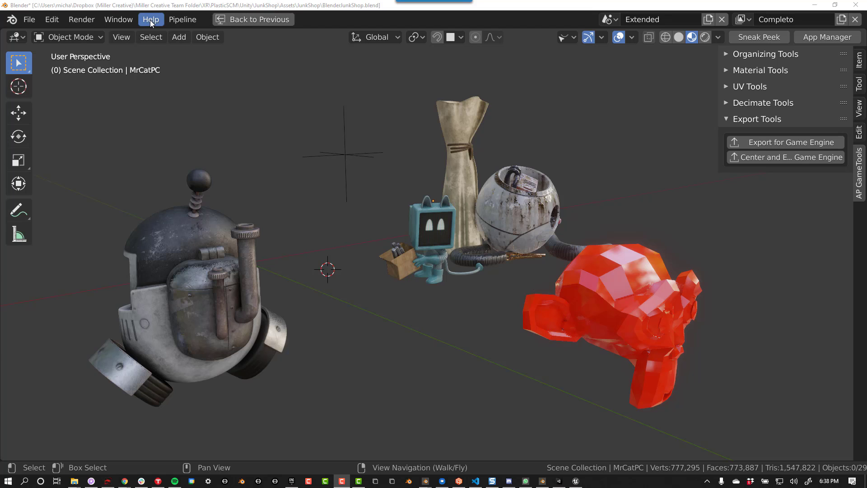
Step: Show the system console and box-select all six junk-shop models in the viewport
click(128, 21)
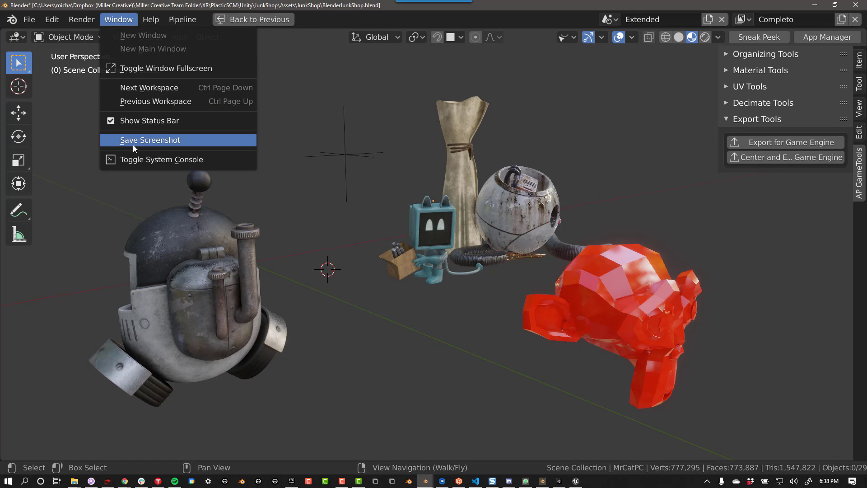
click(137, 158)
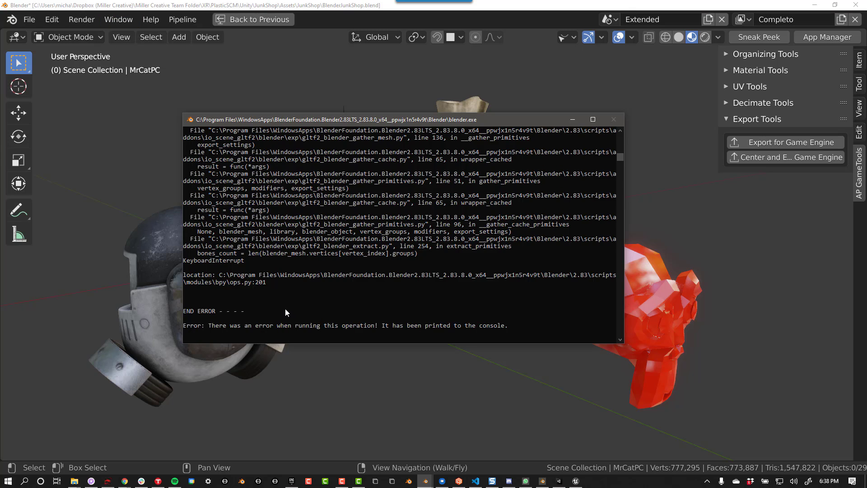
scroll(394, 309, down, 6)
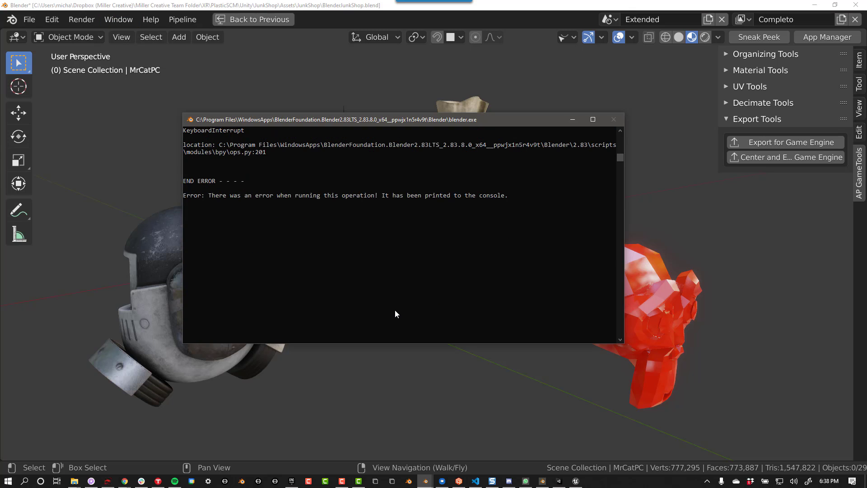
drag(676, 188, 226, 363)
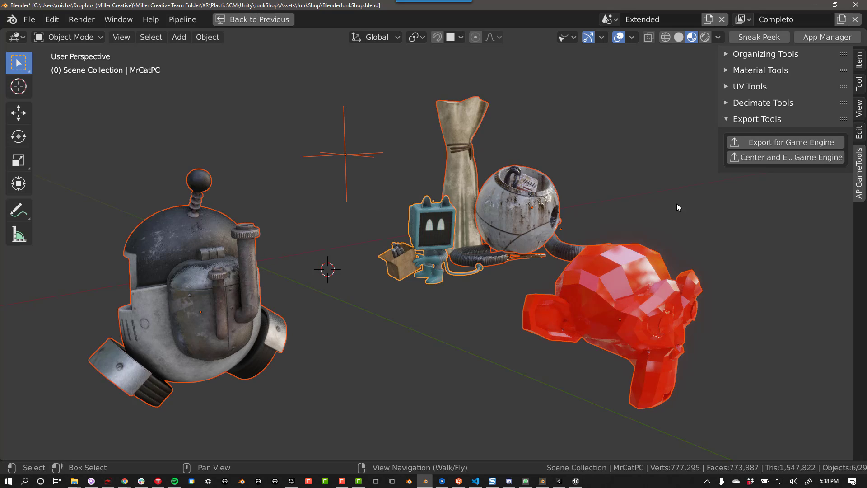
Step: Start Export for Game Engine and watch its progress in the system console
click(772, 141)
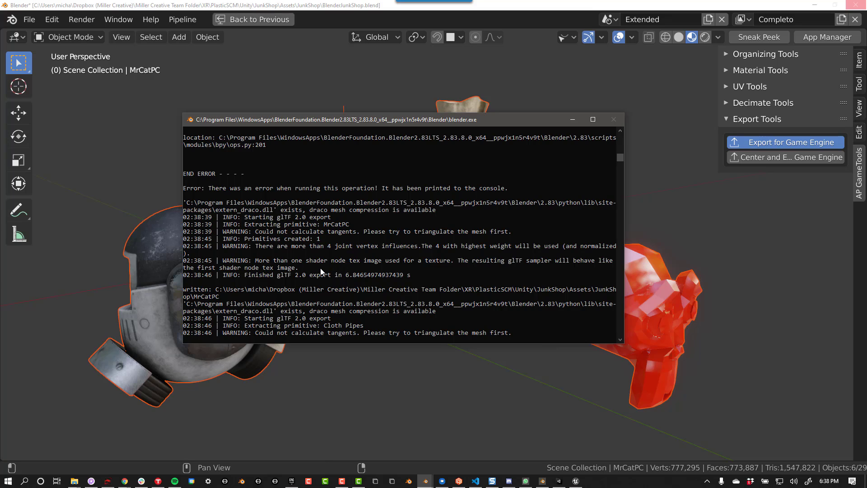
scroll(320, 267, down, 2)
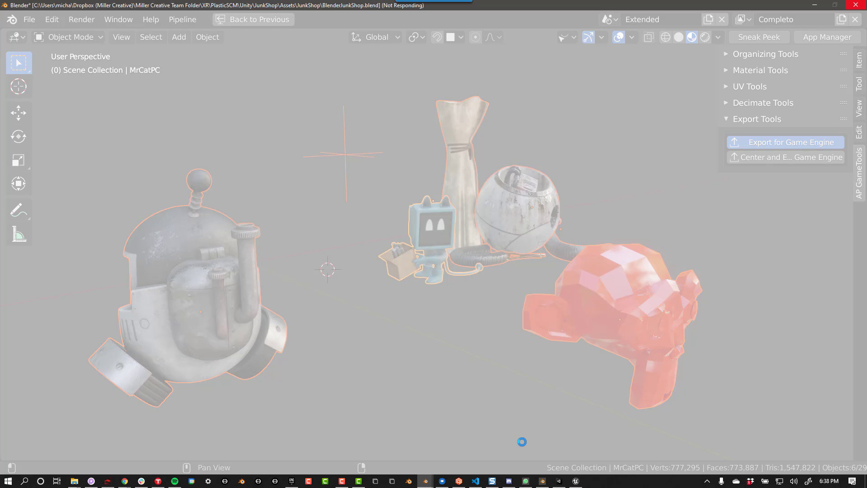
mouse_move(422, 482)
click(549, 423)
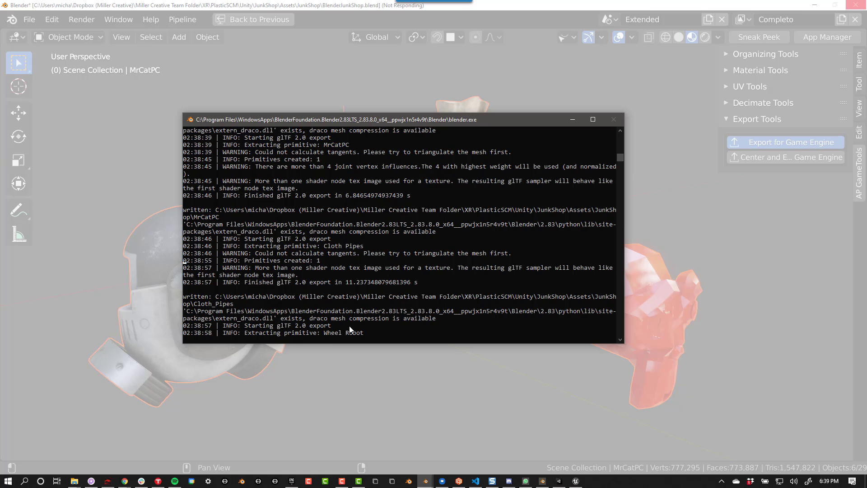
Step: Abort the running export with Ctrl+C and return to the Blender scene
key(ctrl+c)
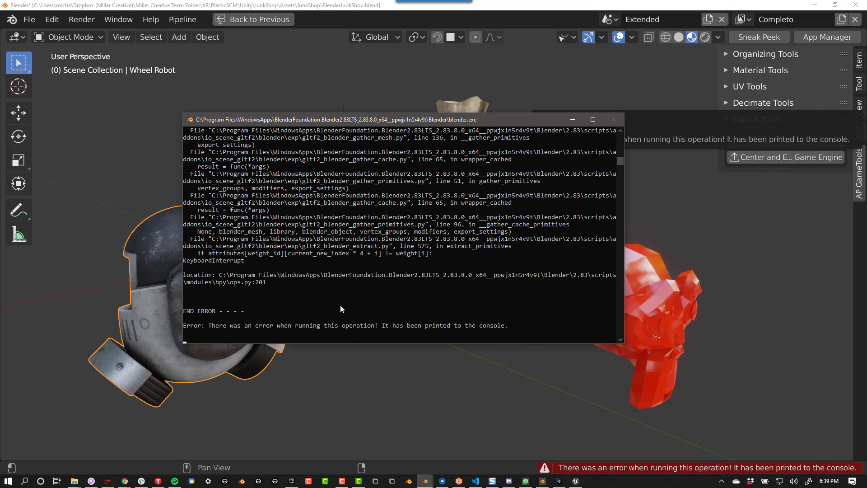
click(443, 357)
scroll(449, 308, down, 5)
scroll(451, 307, up, 3)
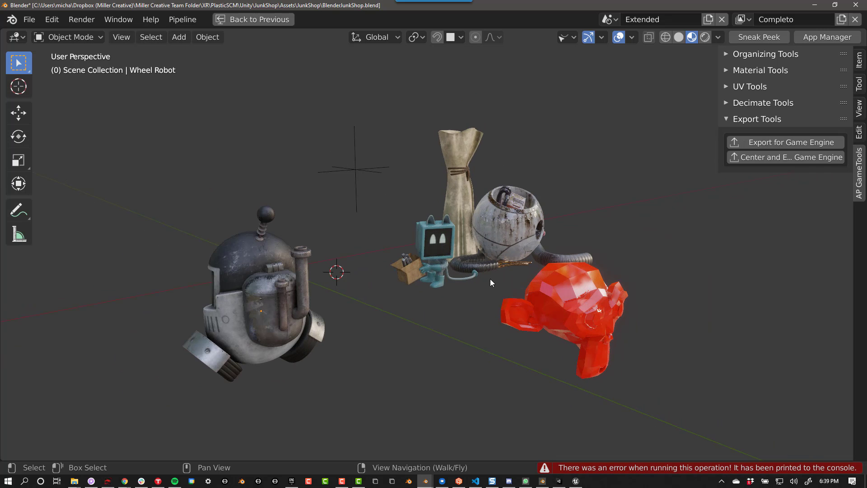